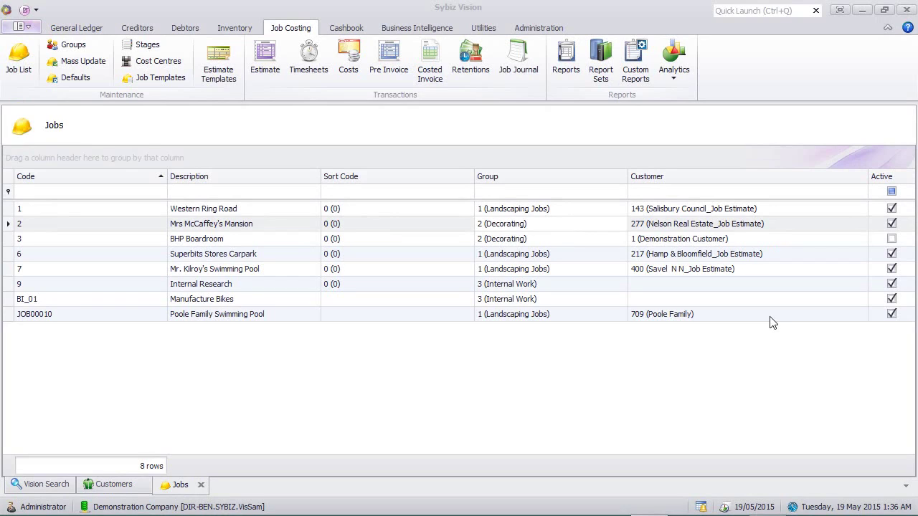
Step: Open job 2 for editing and set its invoicing method to Fixed
right_click(623, 231)
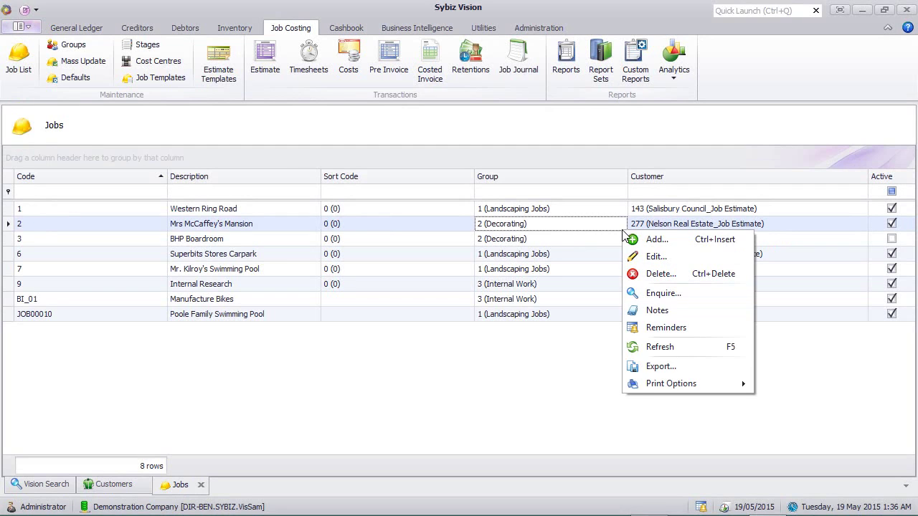
left_click(638, 257)
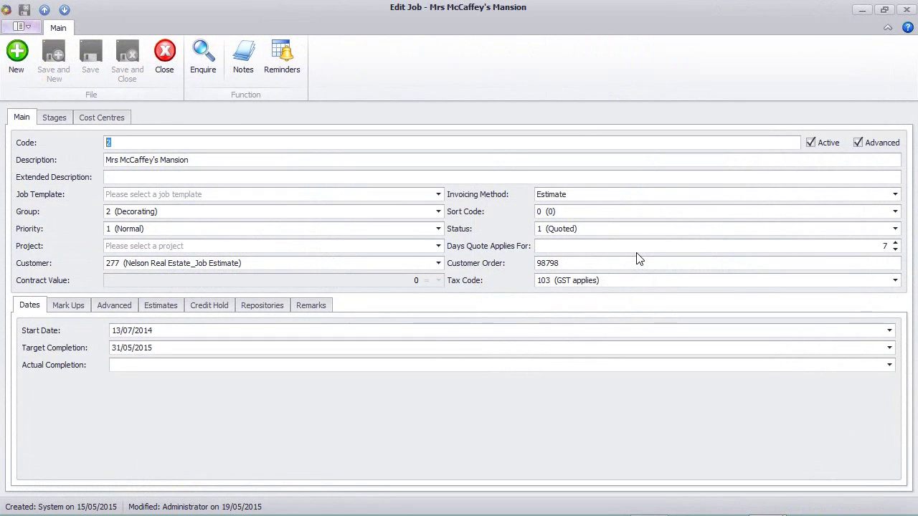
left_click(895, 195)
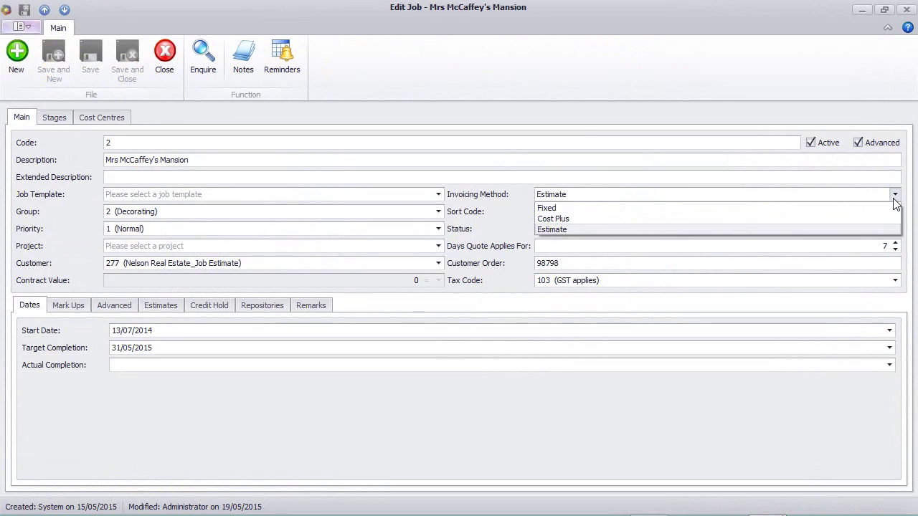
left_click(875, 209)
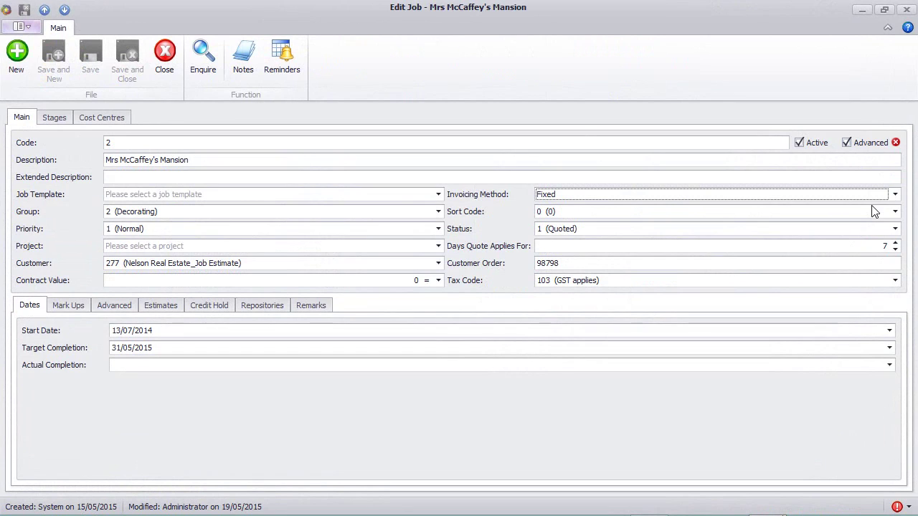
Step: Set the job's invoicing method back to Estimate, then save and close the job
left_click(895, 195)
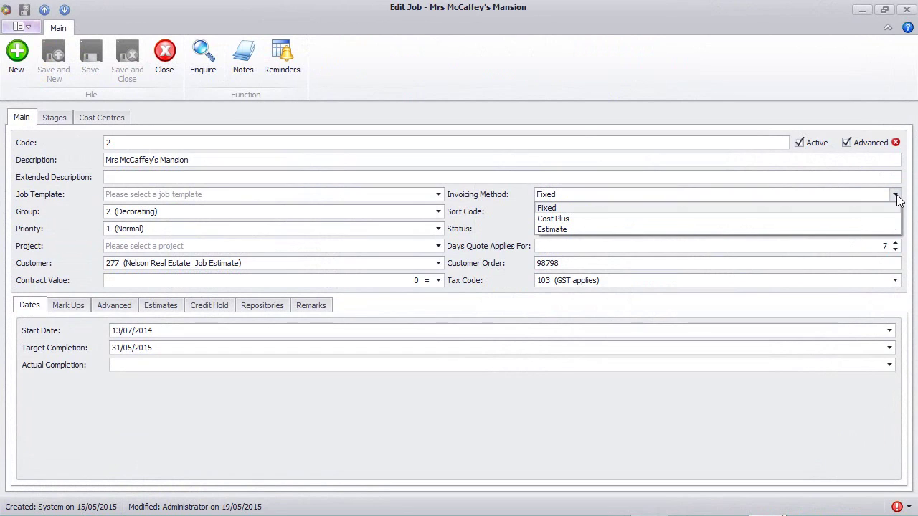
left_click(866, 228)
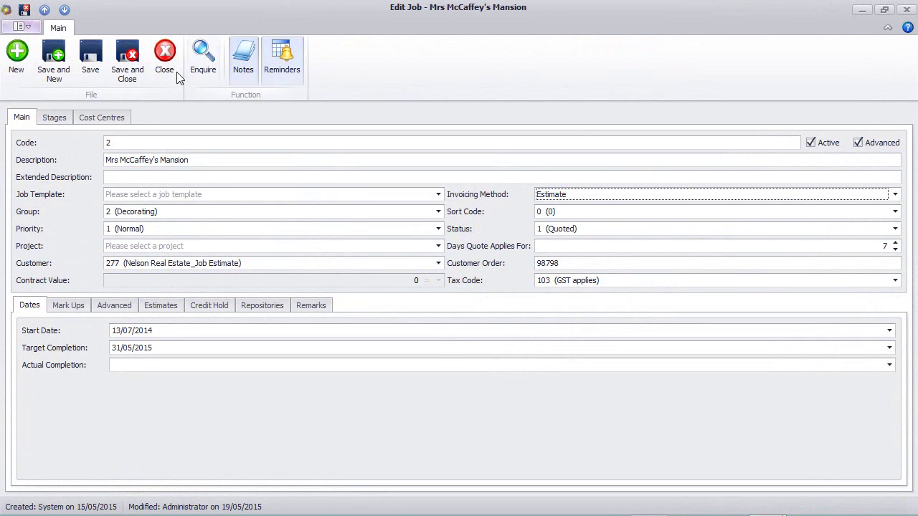
left_click(127, 66)
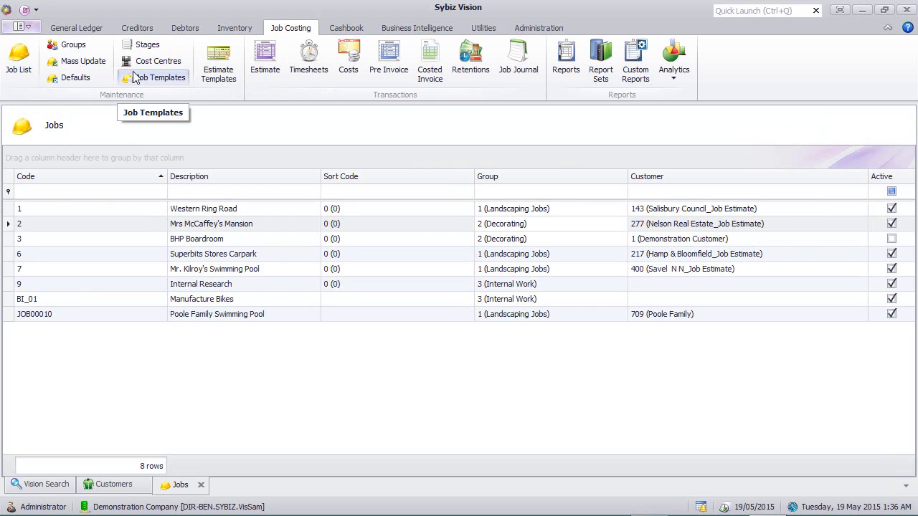
Step: Start a new costed invoice and load job 1 (Western Ring Road) into it
left_click(426, 77)
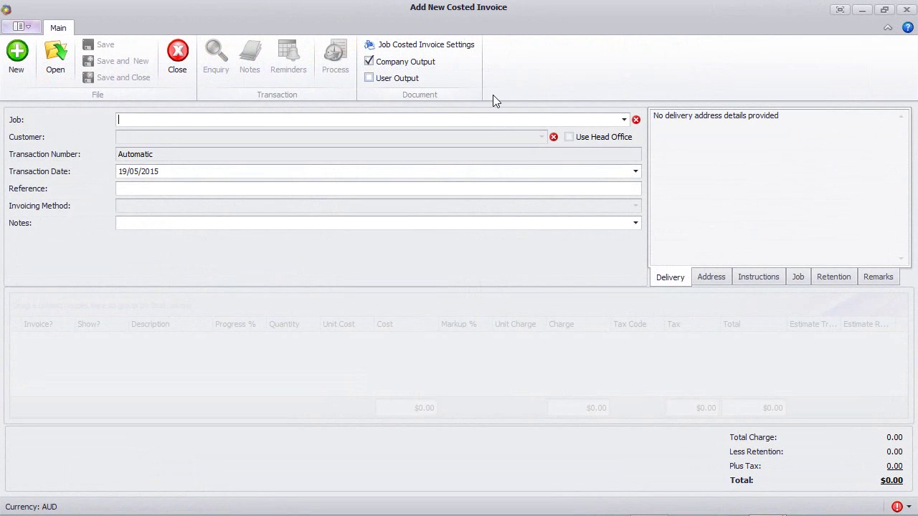
left_click(624, 119)
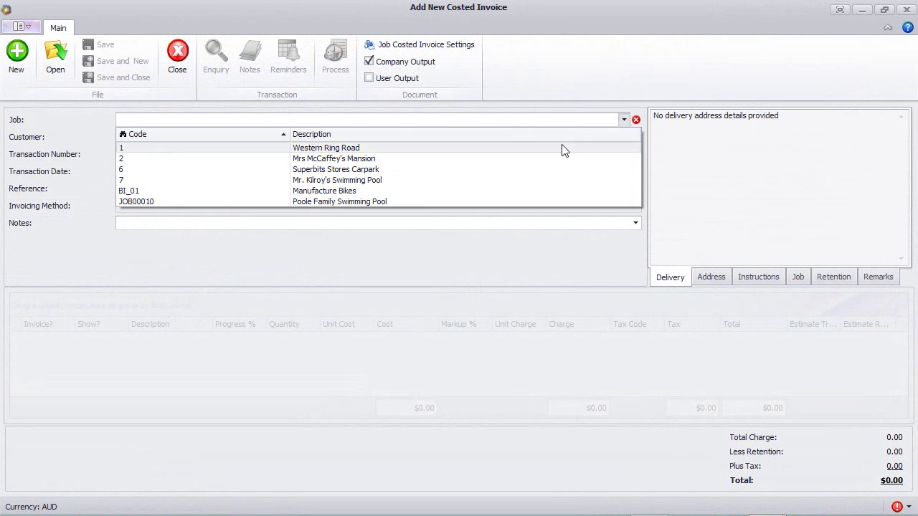
left_click(563, 149)
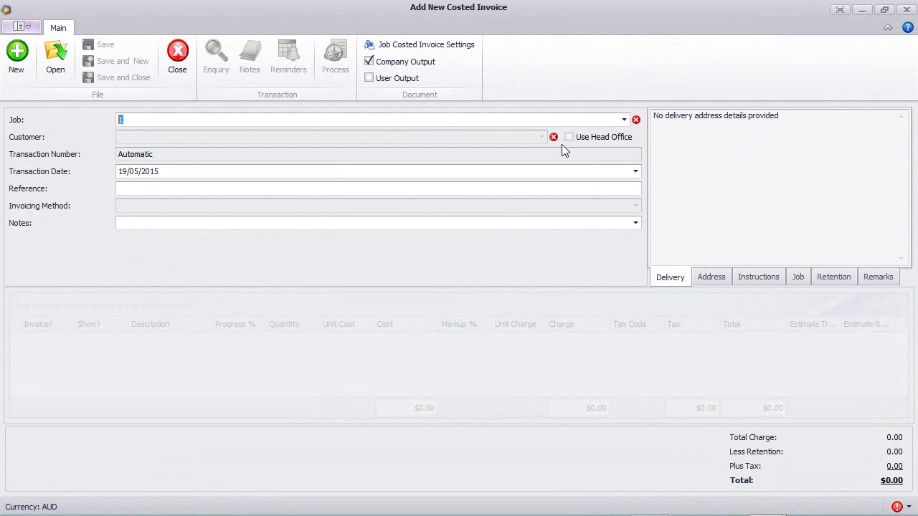
key("Tab")
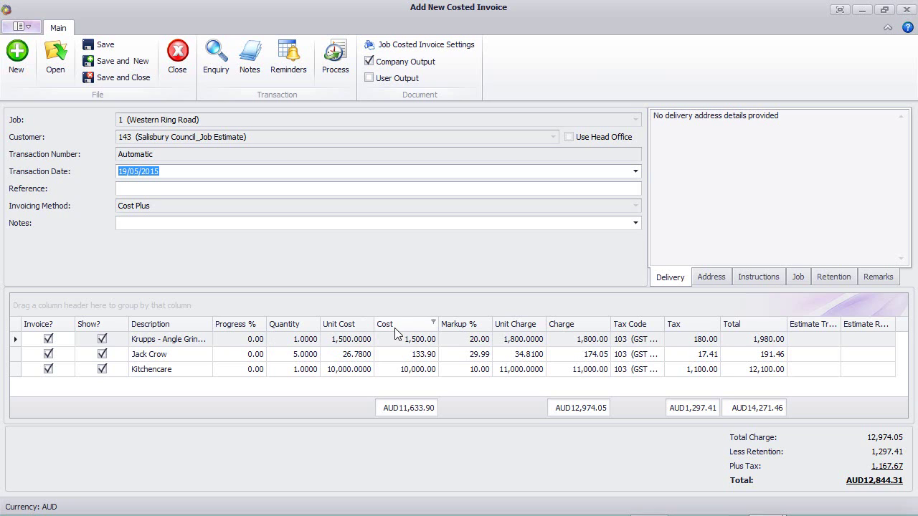
Step: Set the total invoice charge of the costed invoice to 13,000
right_click(450, 327)
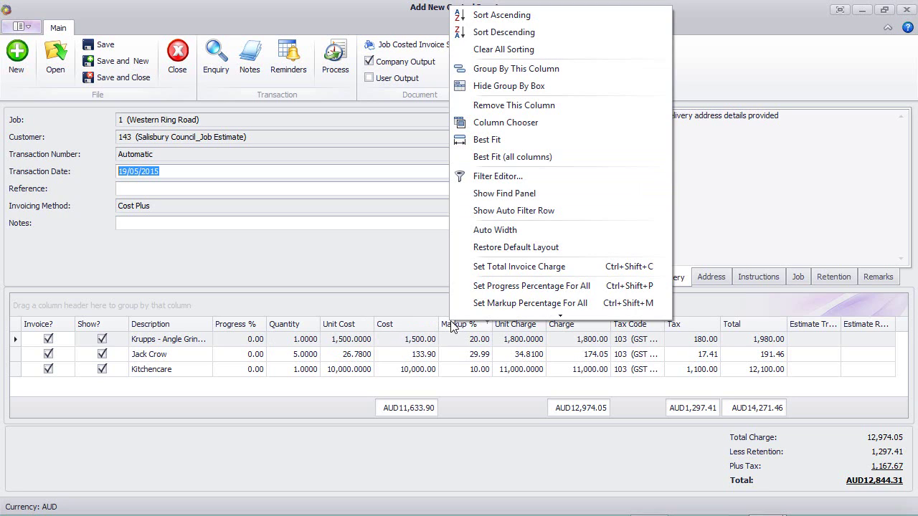
mouse_move(564, 323)
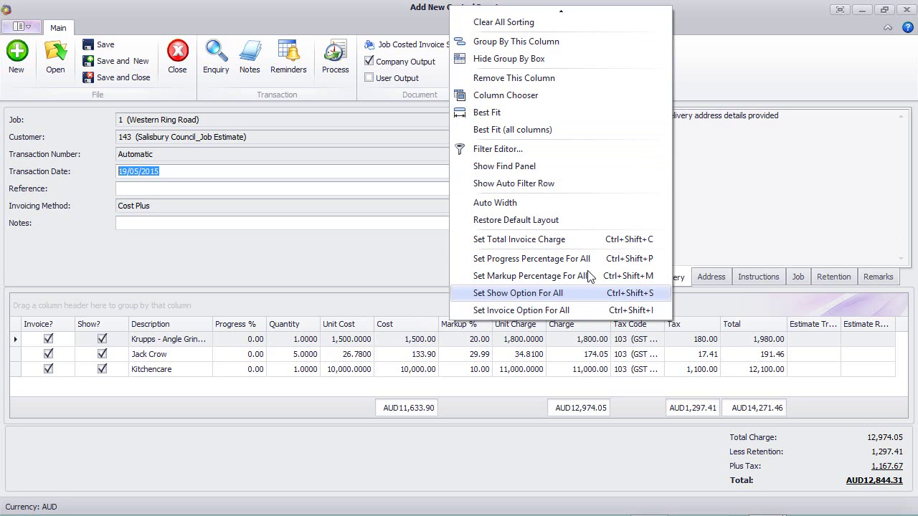
left_click(592, 240)
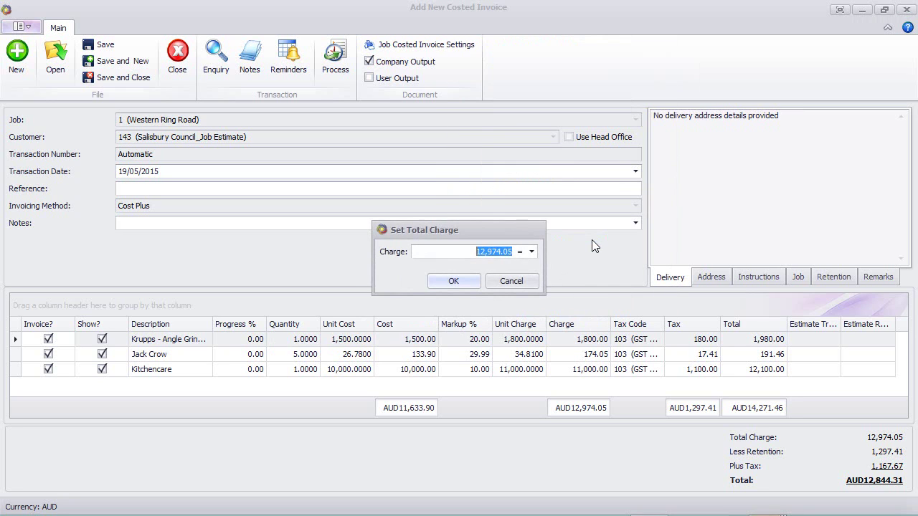
type("13000")
left_click(455, 281)
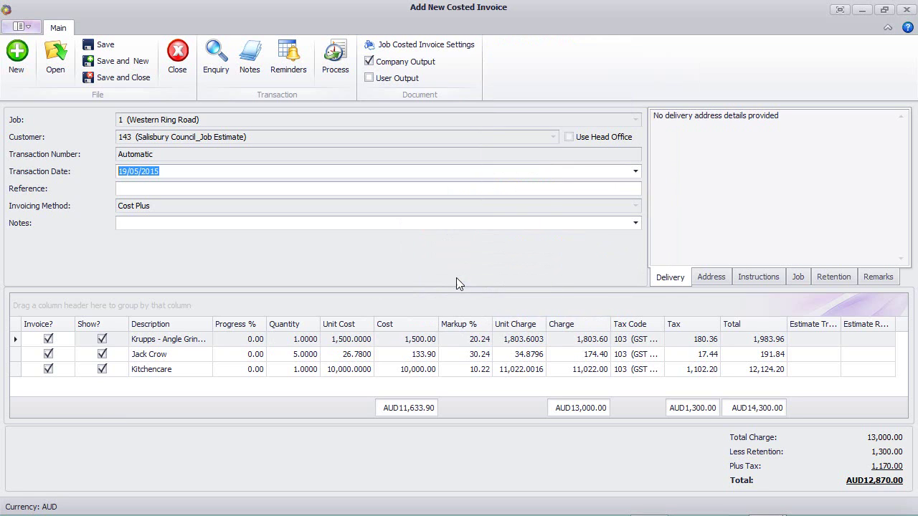
Step: Set the markup percentage for all invoice lines to 15
right_click(473, 332)
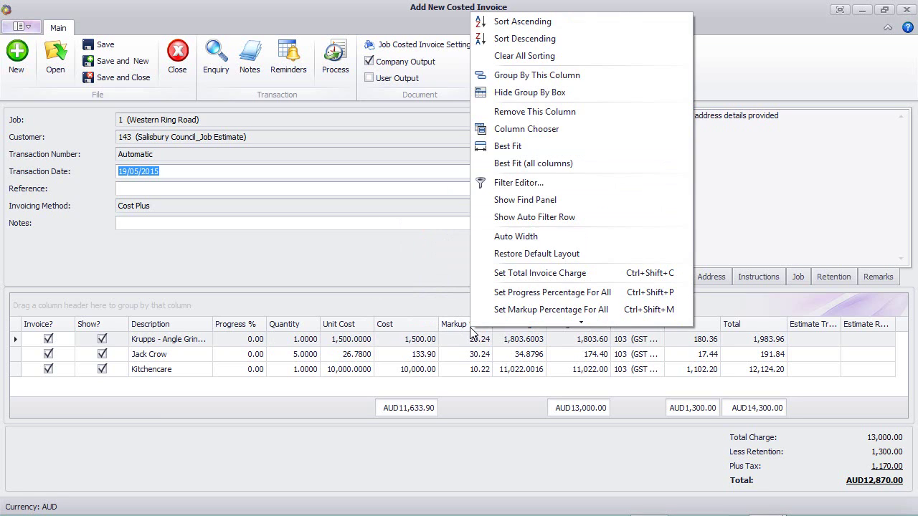
scroll(545, 309, "down", 2)
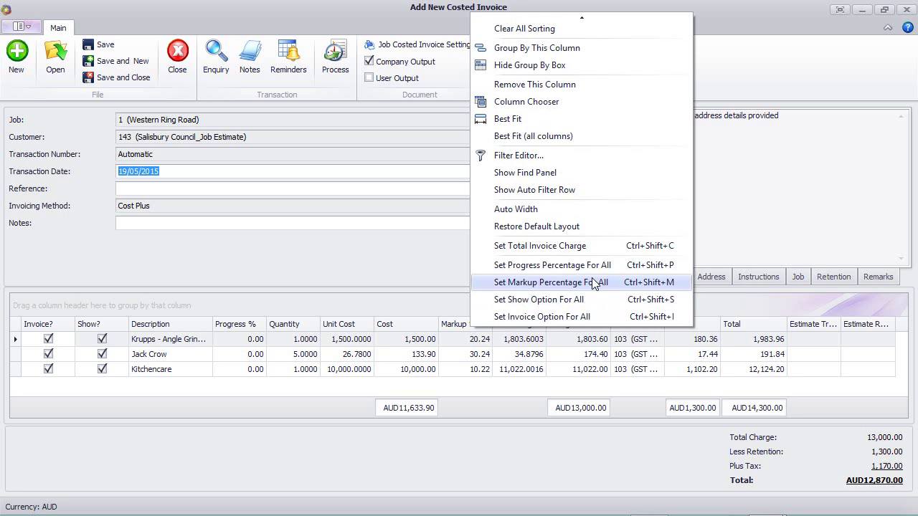
left_click(591, 282)
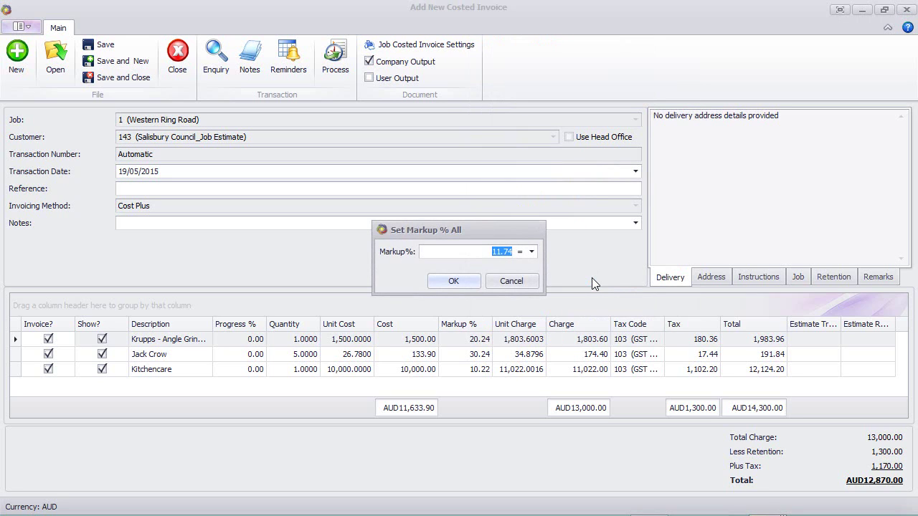
type("15")
left_click(454, 281)
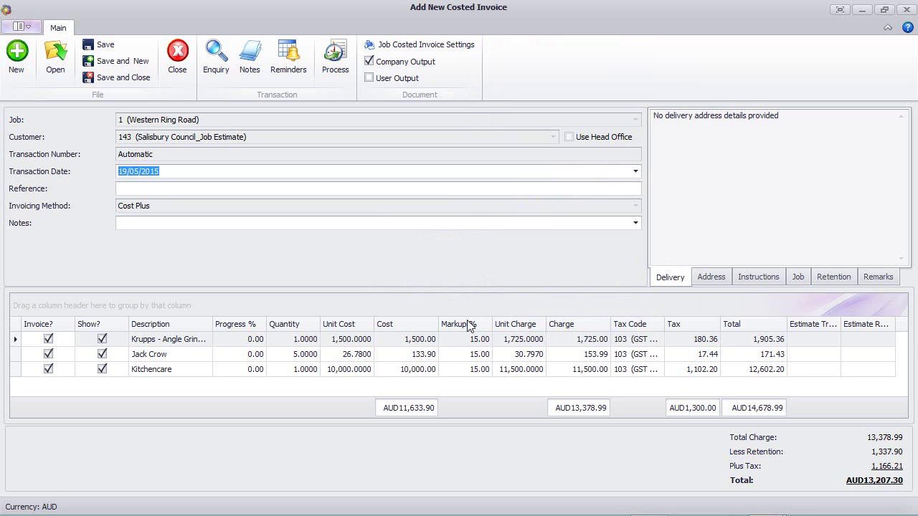
Step: Set the progress percentage for all invoice lines to 0
right_click(395, 328)
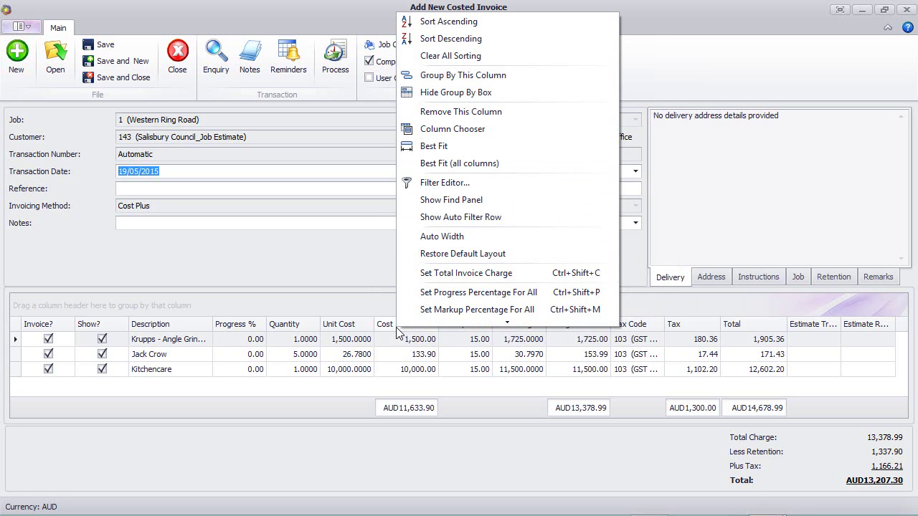
left_click(477, 291)
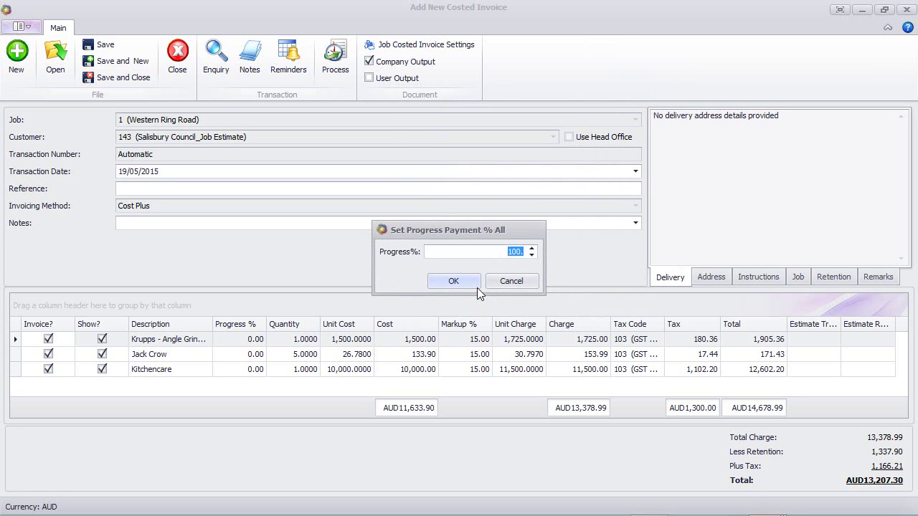
type("0")
left_click(454, 281)
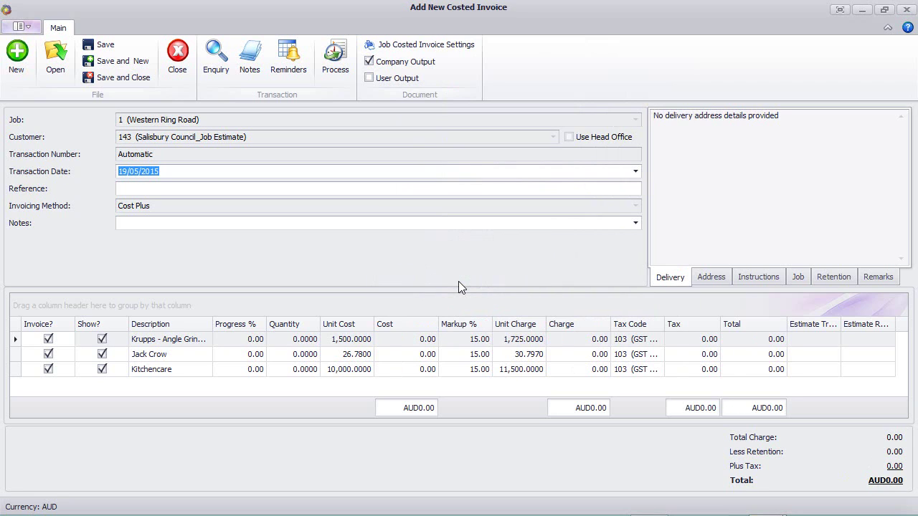
right_click(401, 326)
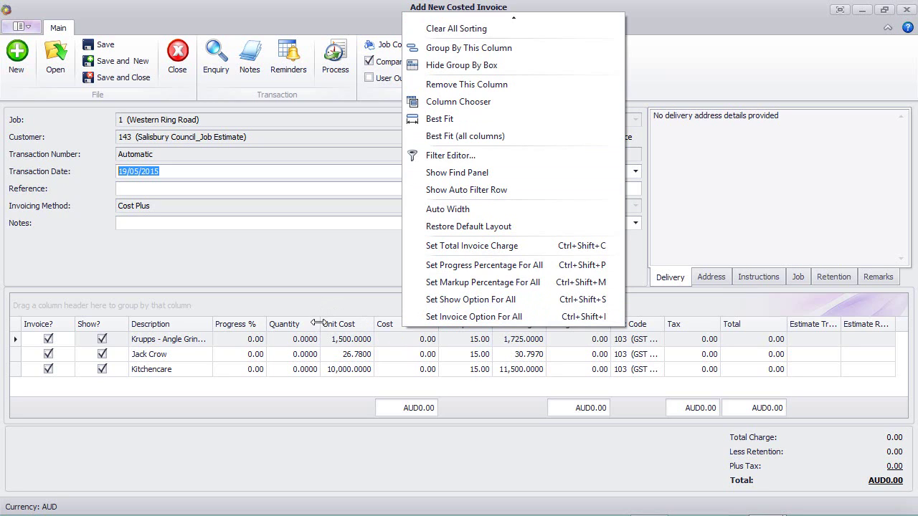
left_click(297, 275)
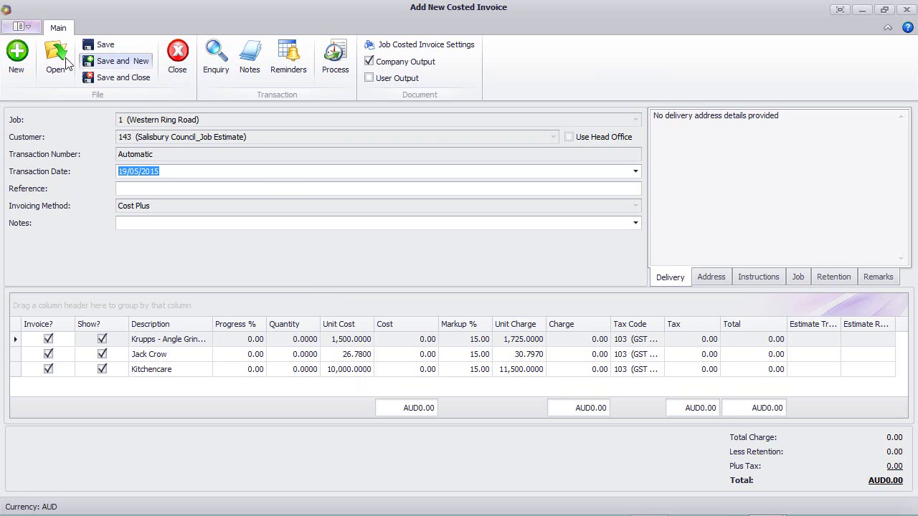
Step: Discard the current invoice without saving and start a new costed invoice for job 2
left_click(20, 61)
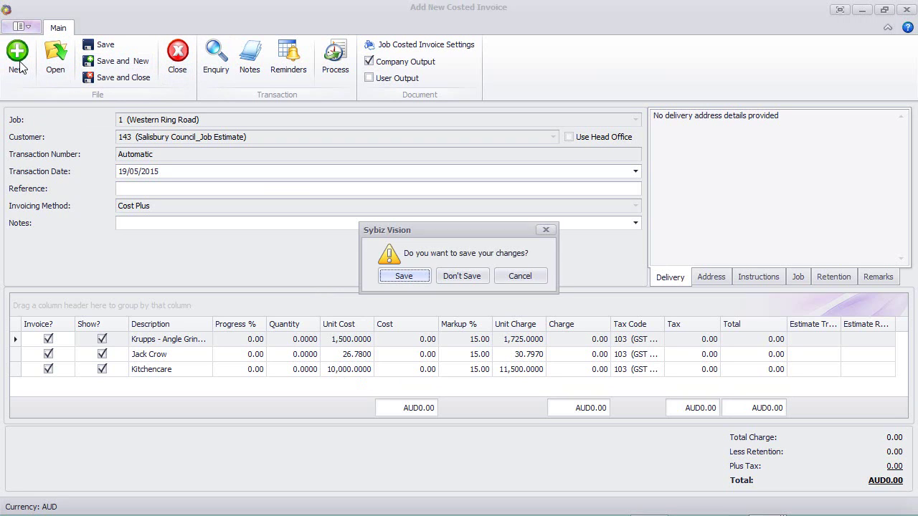
left_click(463, 278)
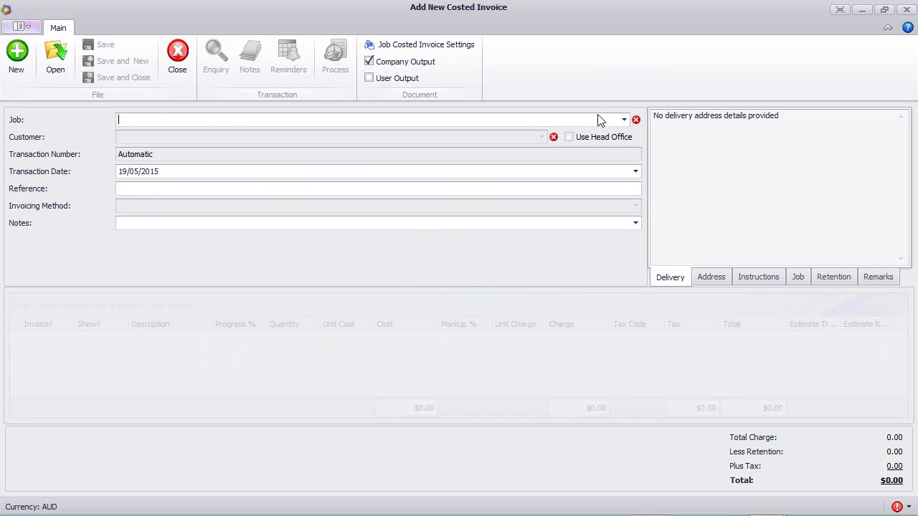
left_click(625, 120)
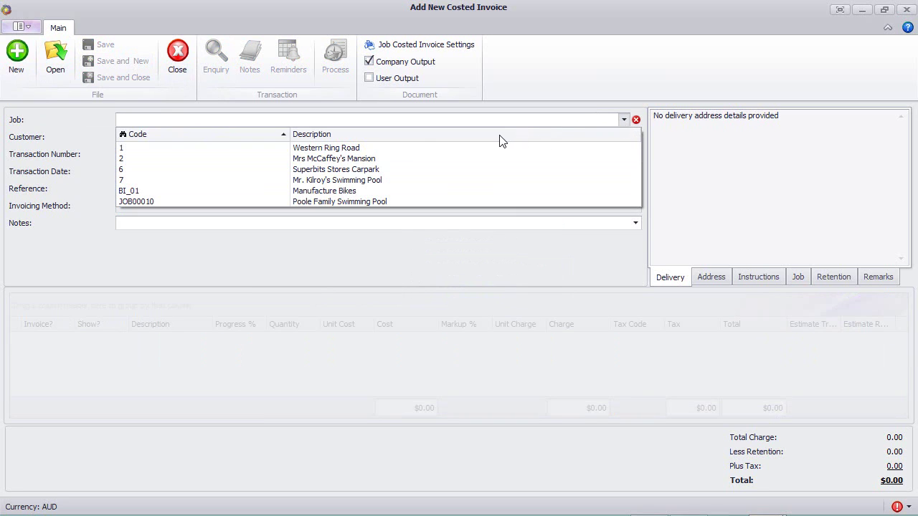
left_click(347, 159)
key("Tab")
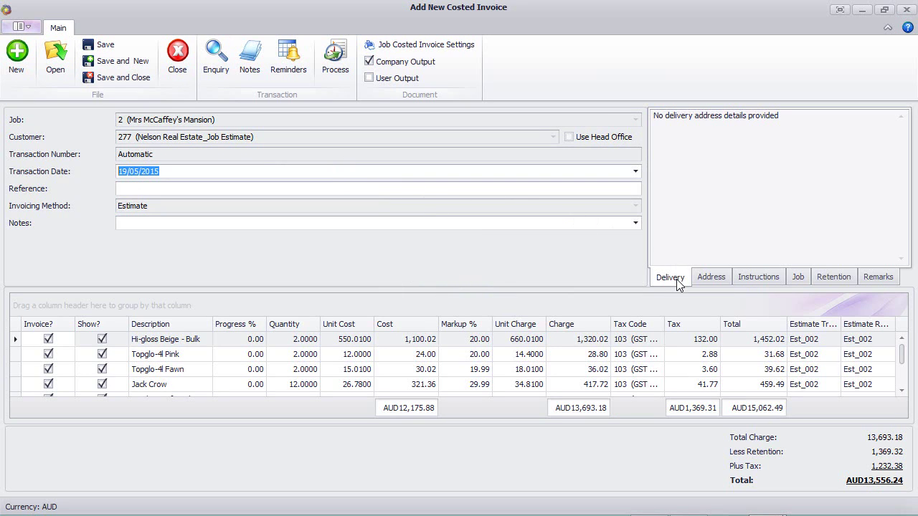
Step: Review the invoice's address, instructions, job totals, retention details and remarks
left_click(708, 279)
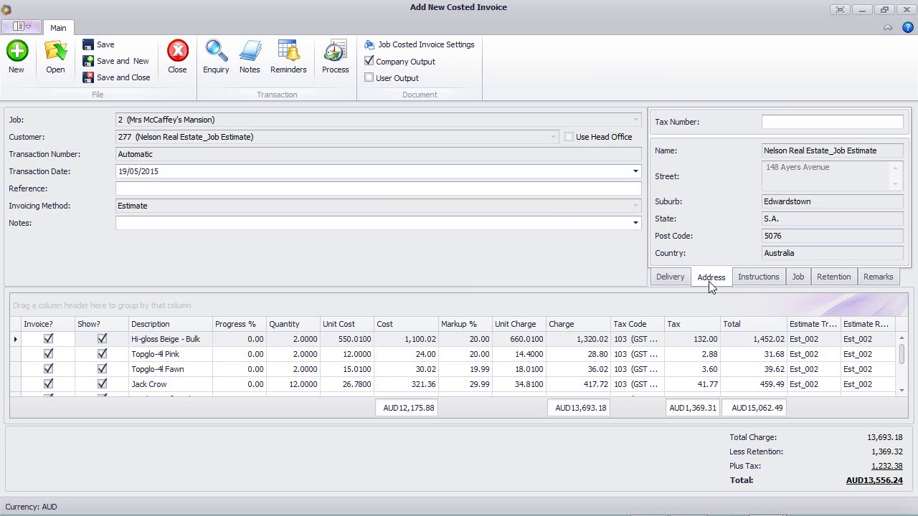
left_click(753, 281)
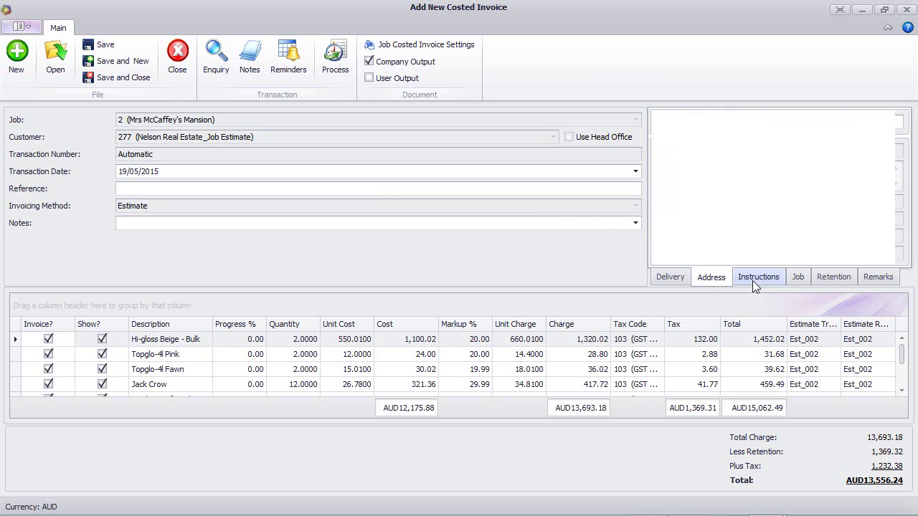
left_click(800, 278)
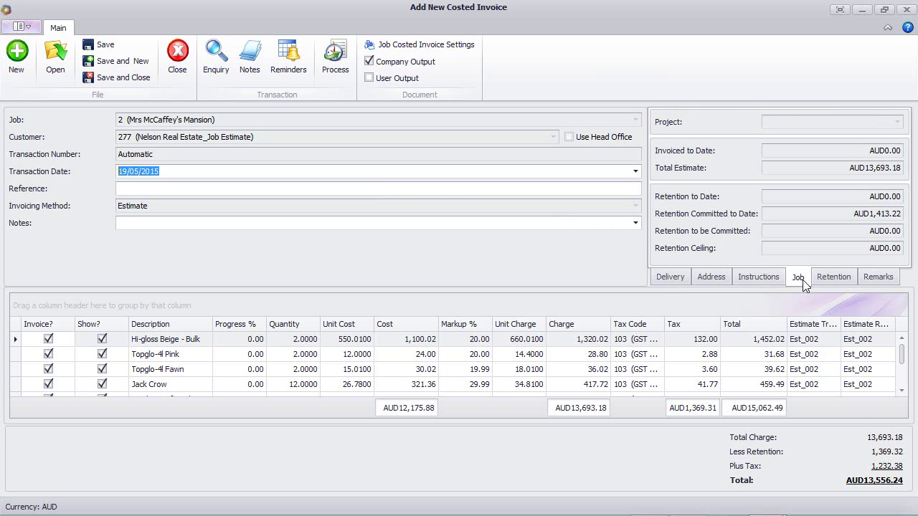
left_click(839, 278)
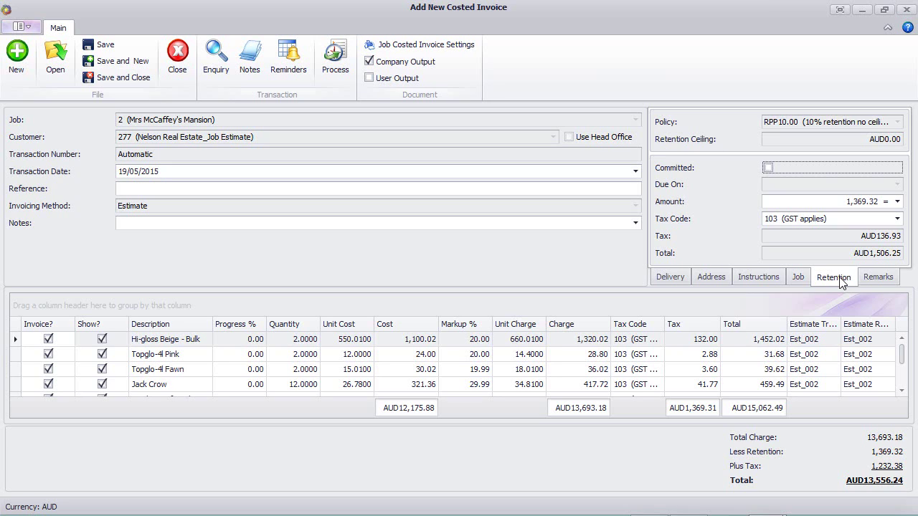
left_click(877, 277)
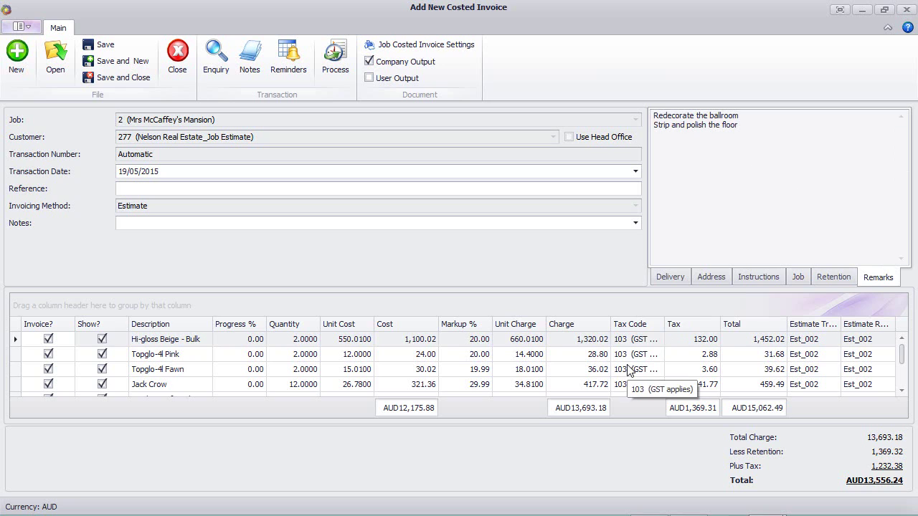
Step: Minimise the ribbon to fit all invoice lines and examine their estimate columns
left_click(888, 28)
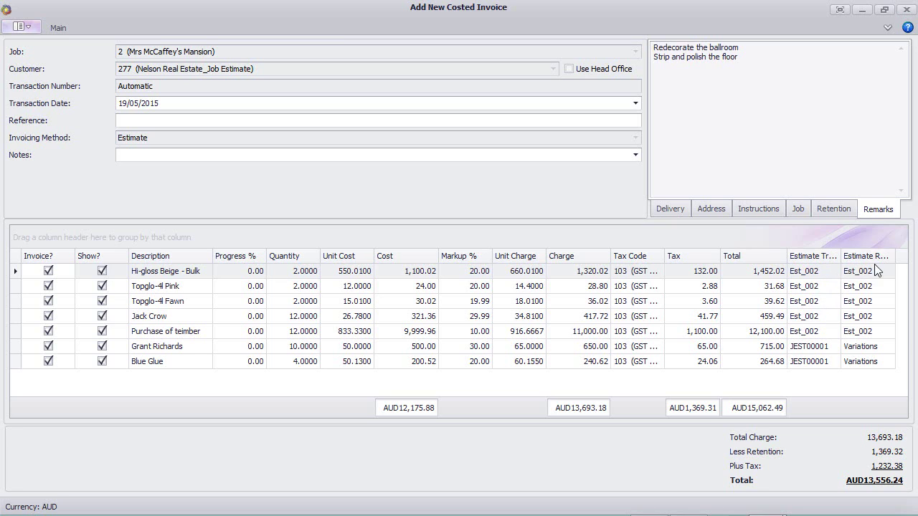
left_click(807, 259)
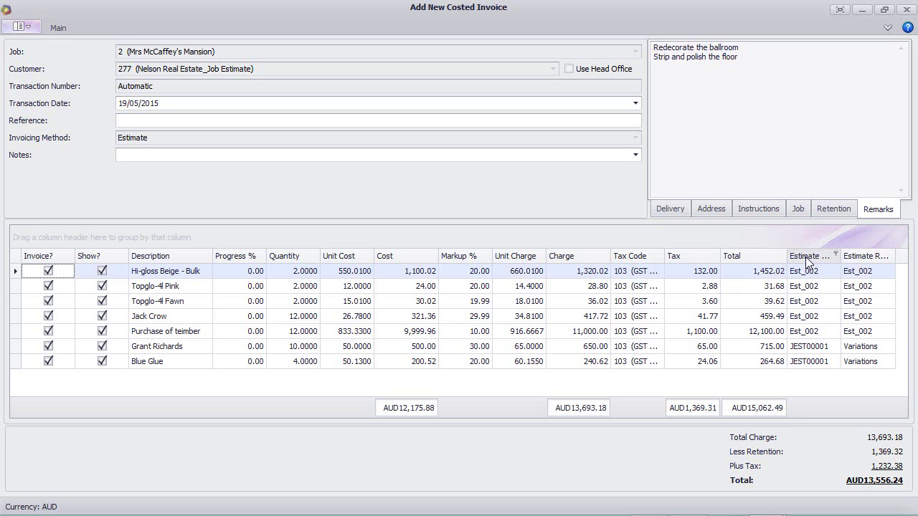
Step: Group the invoice lines by estimate transaction number and exclude both lines of estimate JEST00001 from invoicing
left_click_drag(806, 259, 716, 238)
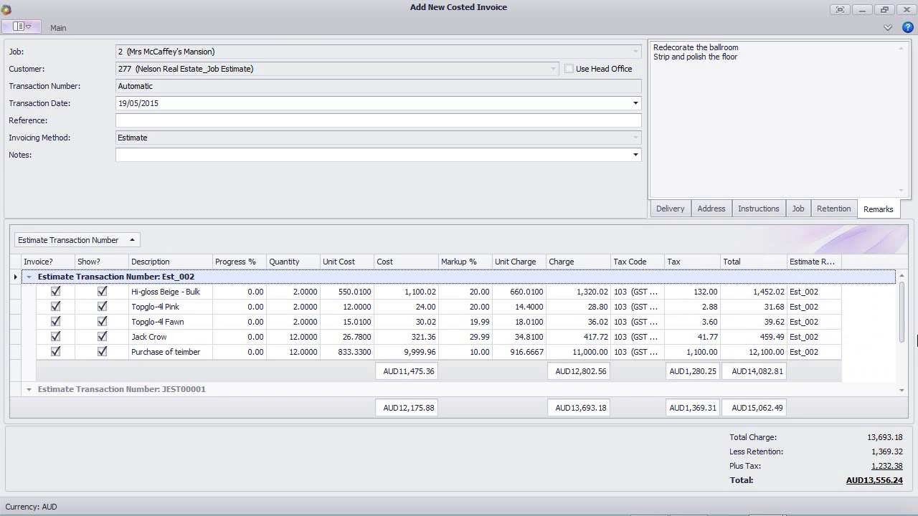
left_click_drag(901, 323, 898, 374)
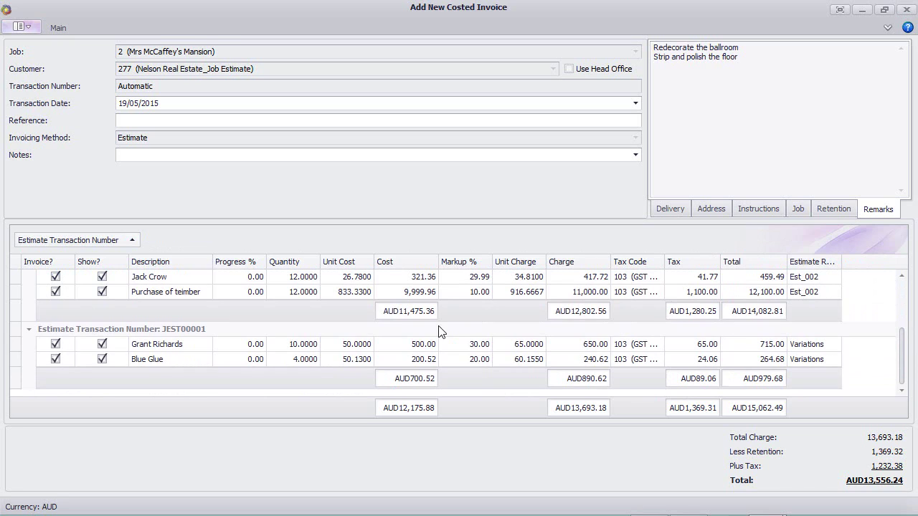
left_click(56, 345)
left_click(57, 360)
left_click(56, 360)
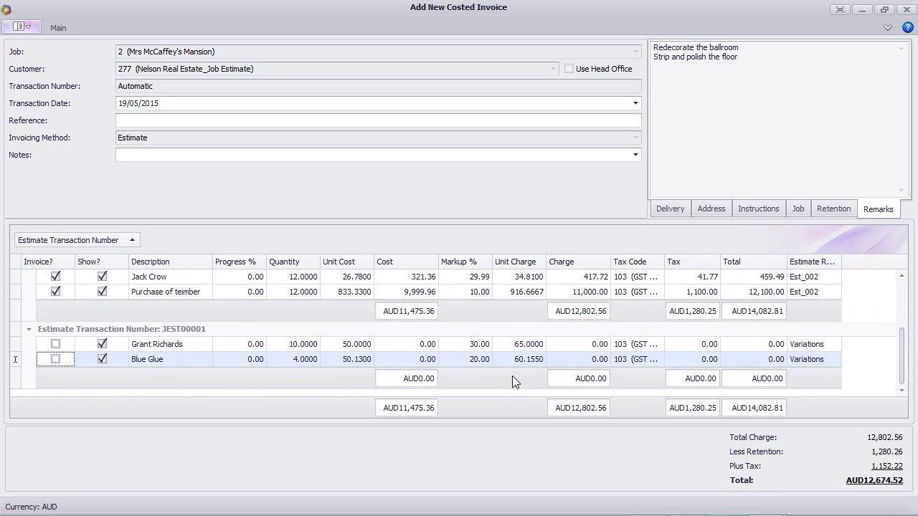
Step: Check the remaining Est_002 lines, restore the ribbon and process the costed invoice
left_click(902, 292)
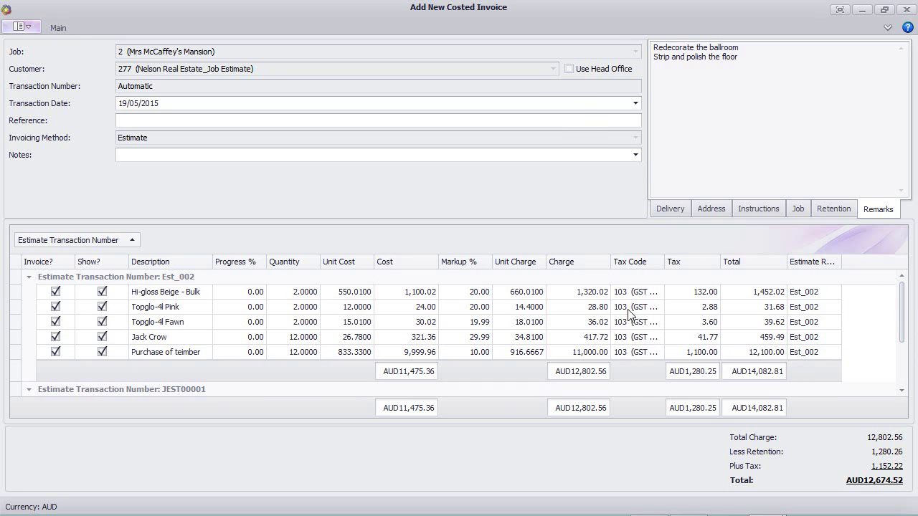
left_click(887, 28)
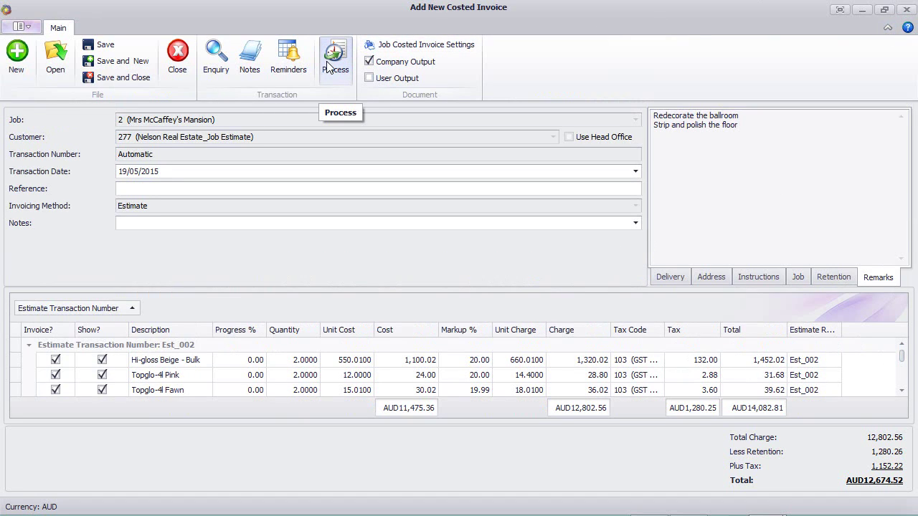
left_click(331, 67)
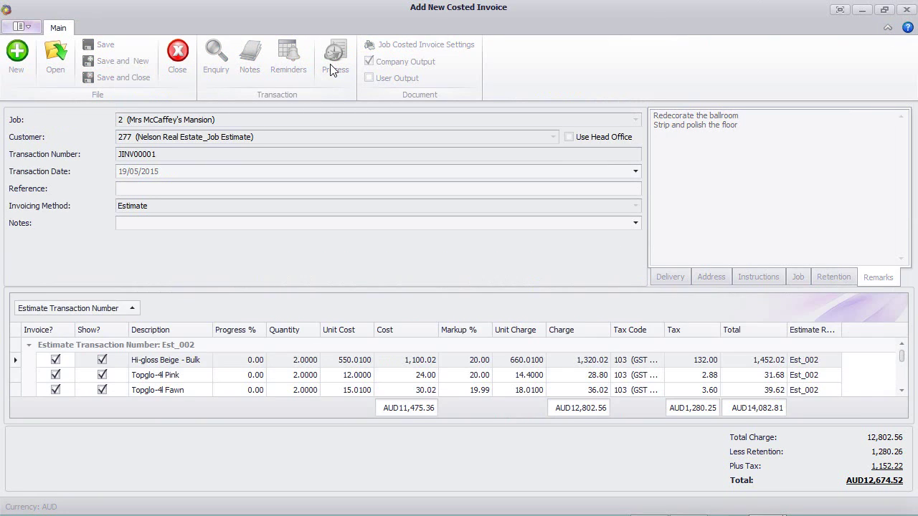